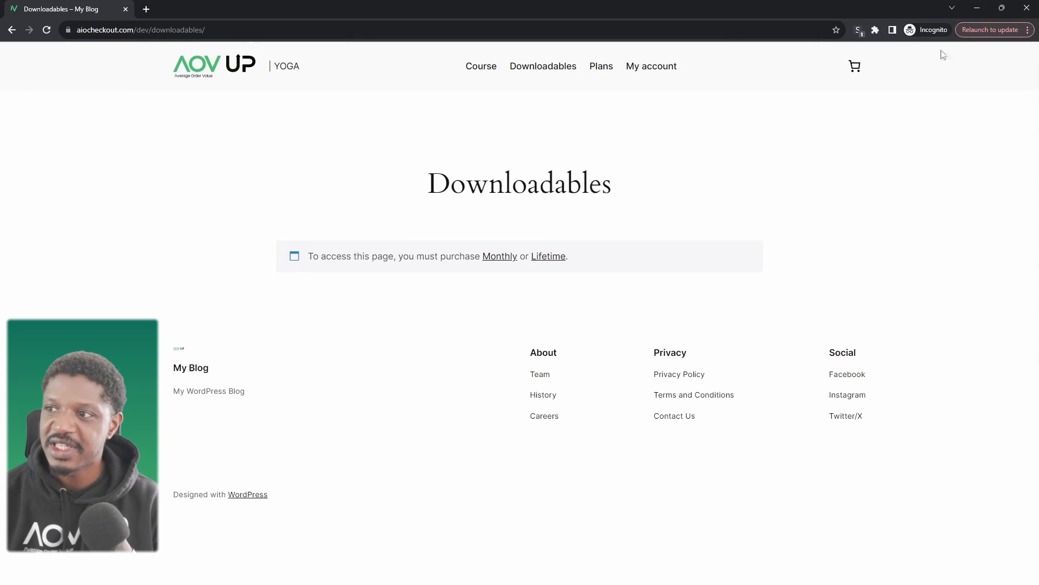
View the Downloadables page as admin, then The Yogi membership Content page in My account.
left_click(1034, 8)
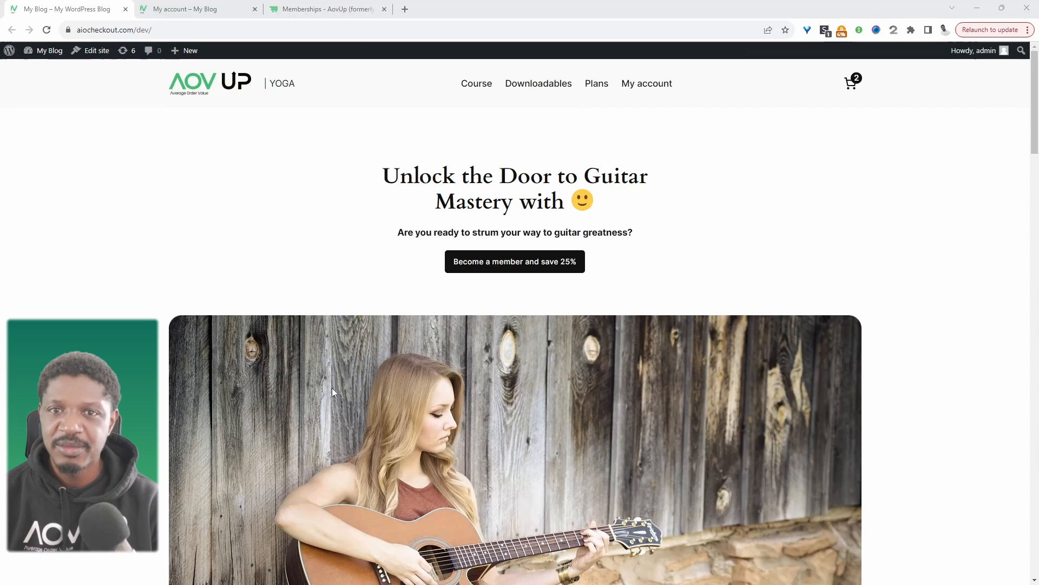
left_click(114, 30)
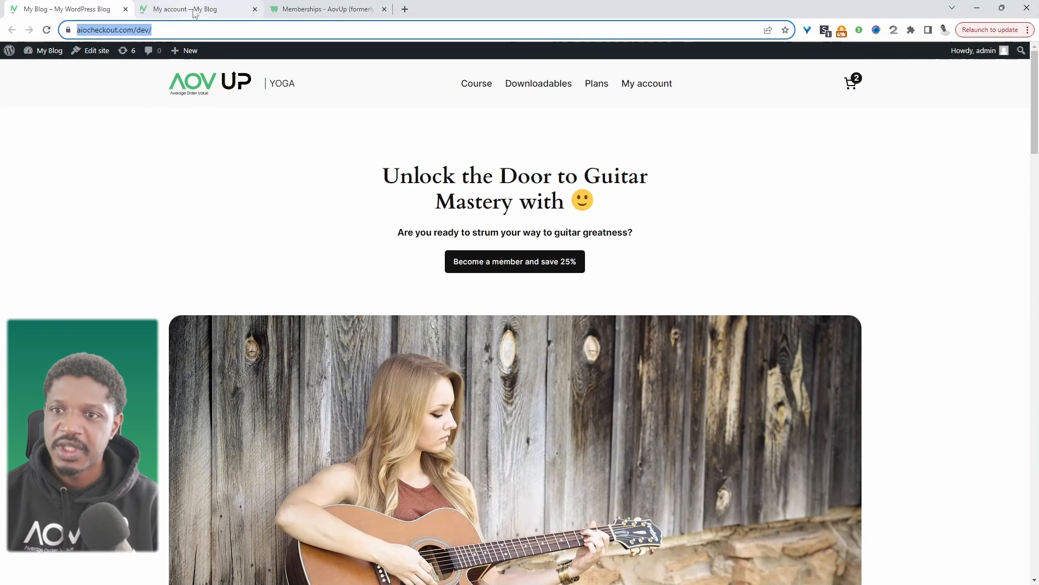
left_click(538, 84)
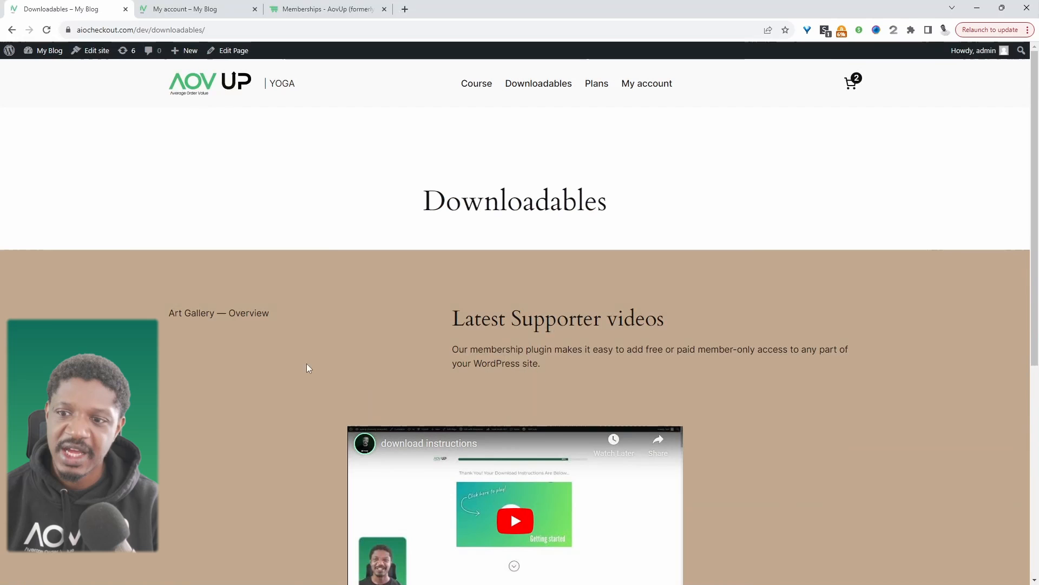
scroll(309, 356, "down", 1)
scroll(309, 359, "down", 1)
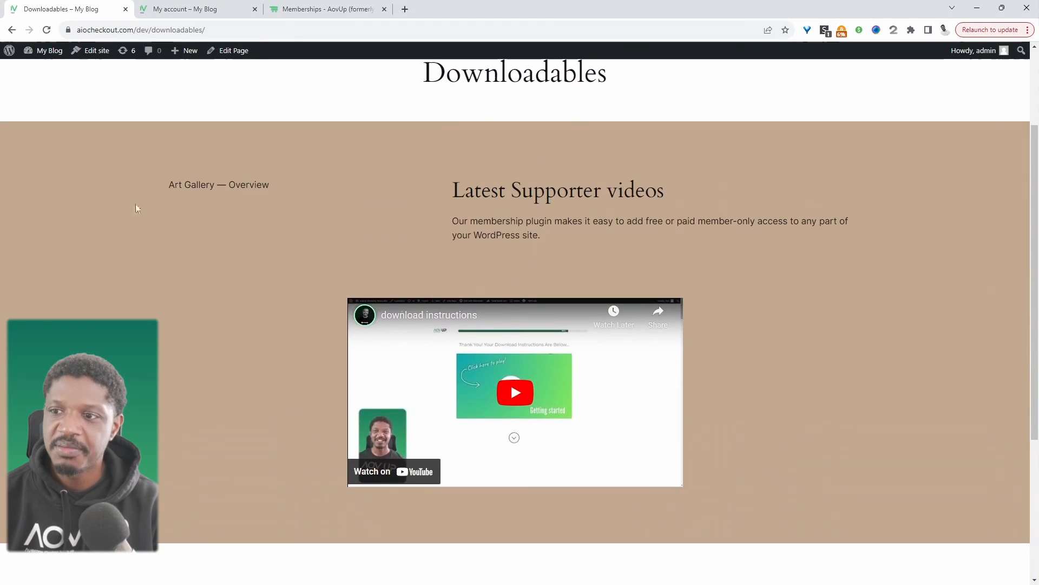
scroll(335, 419, "up", 3)
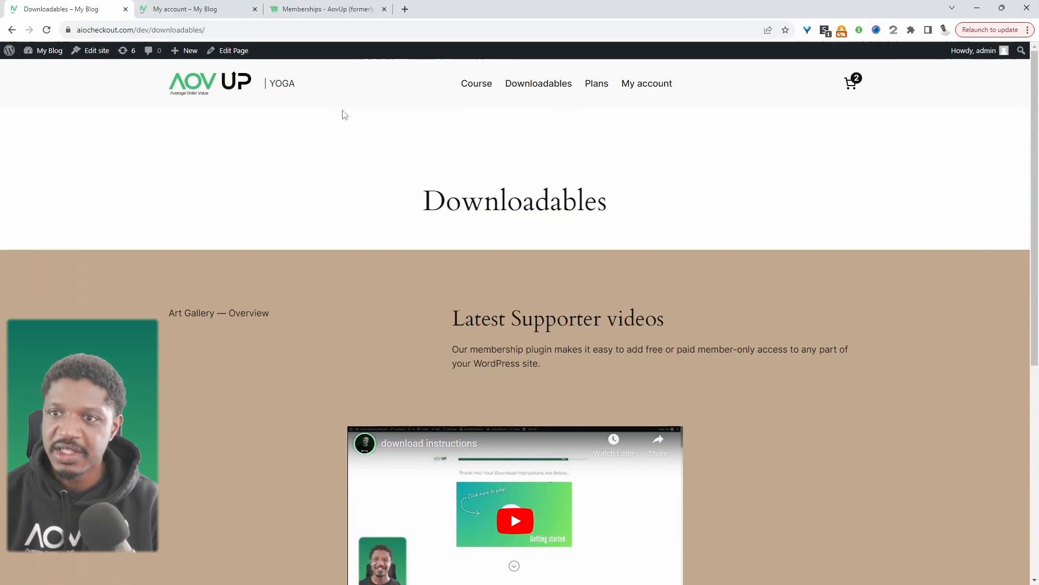
left_click(184, 8)
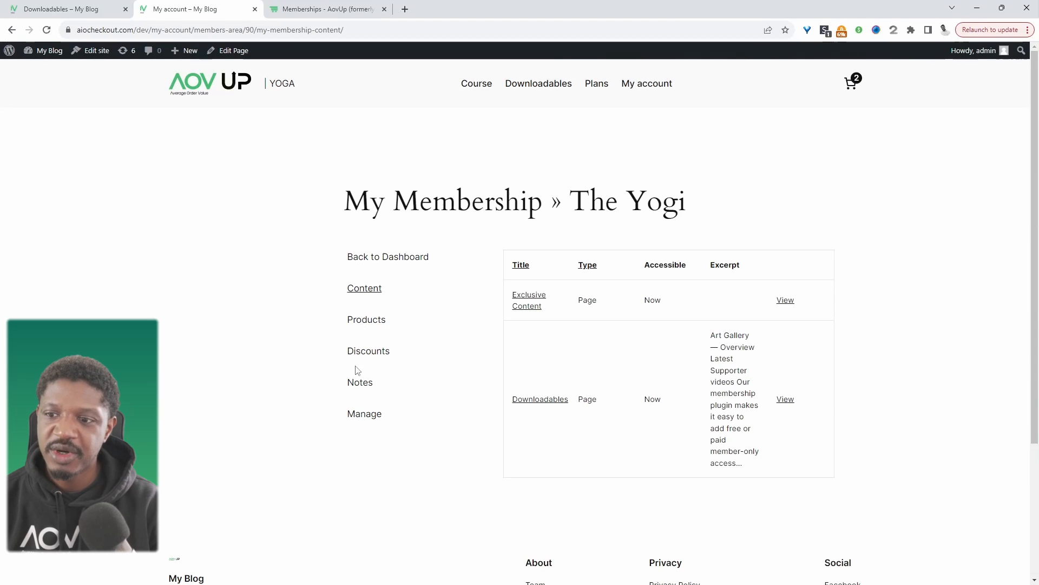
View The Yogi membership notes (10% off music), then the AovUp Memberships product page.
left_click(360, 382)
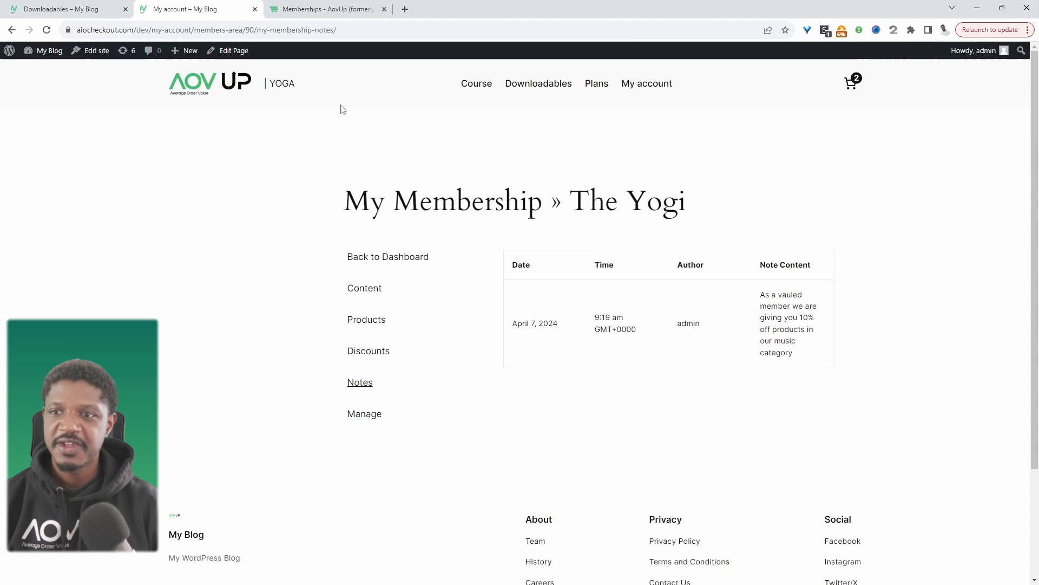
left_click(323, 9)
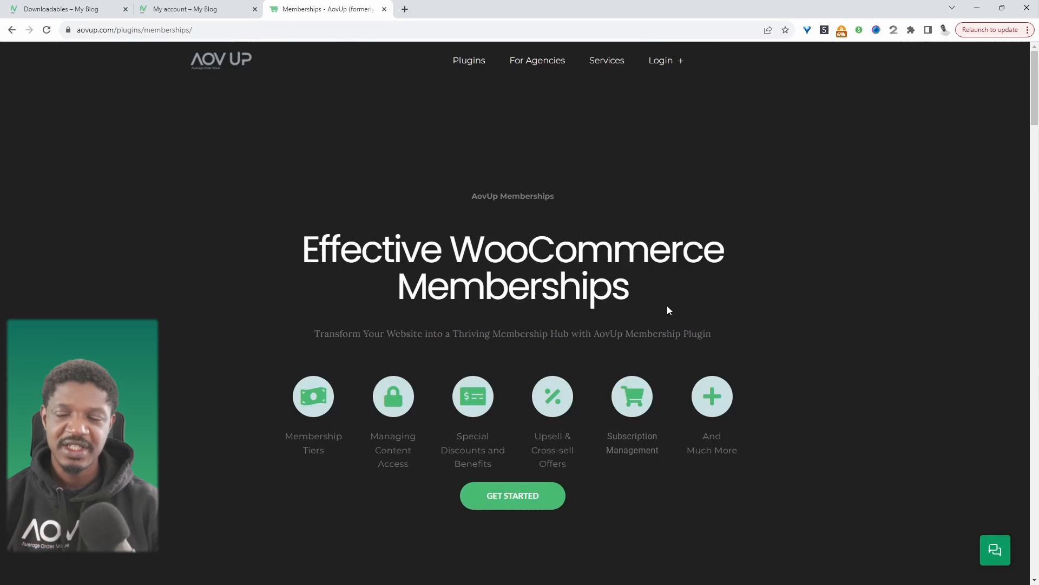
Switch to the WordPress admin dashboard.
key("ctrl+1")
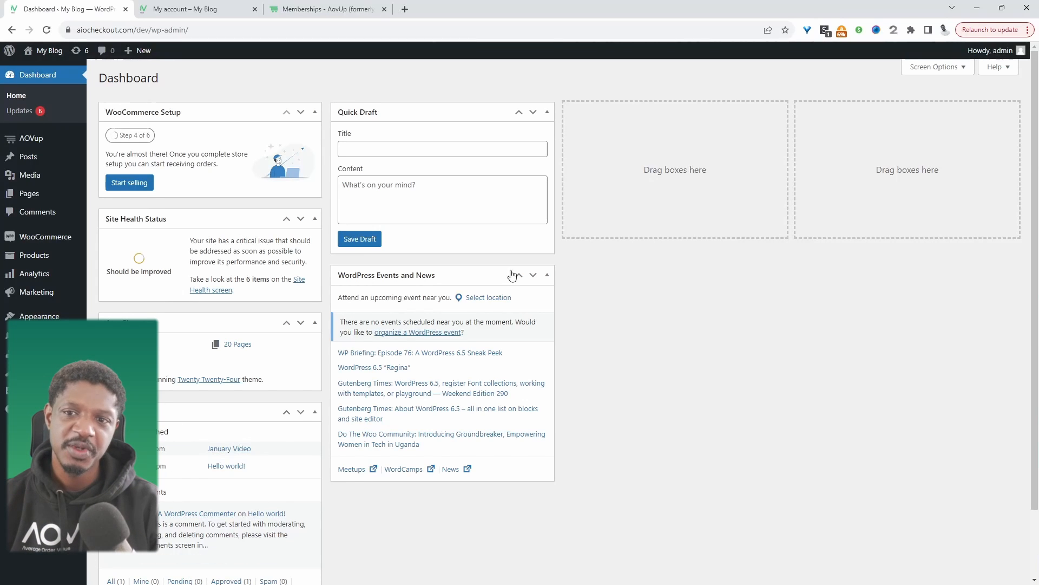
Open The Yogi plan for editing from AovUp > Memberships > Membership Plans.
mouse_move(31, 138)
left_click(118, 170)
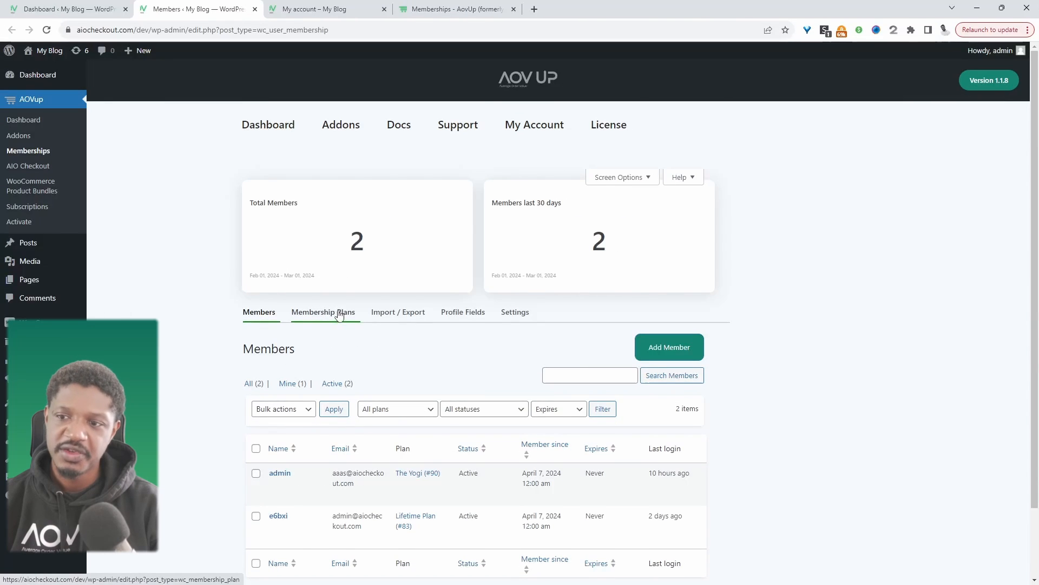
left_click(323, 312)
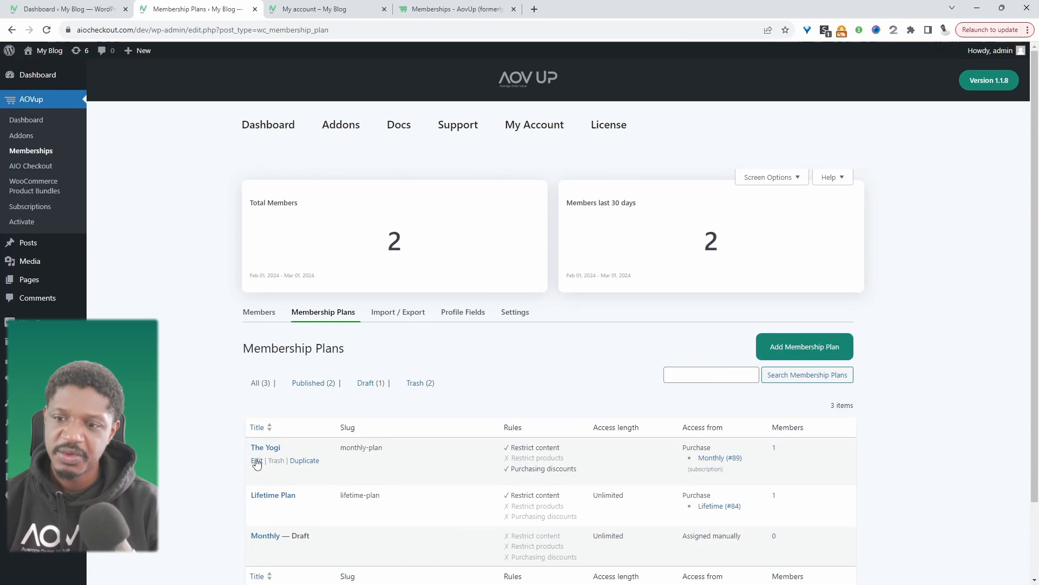
left_click(256, 460)
scroll(534, 262, "down", 2)
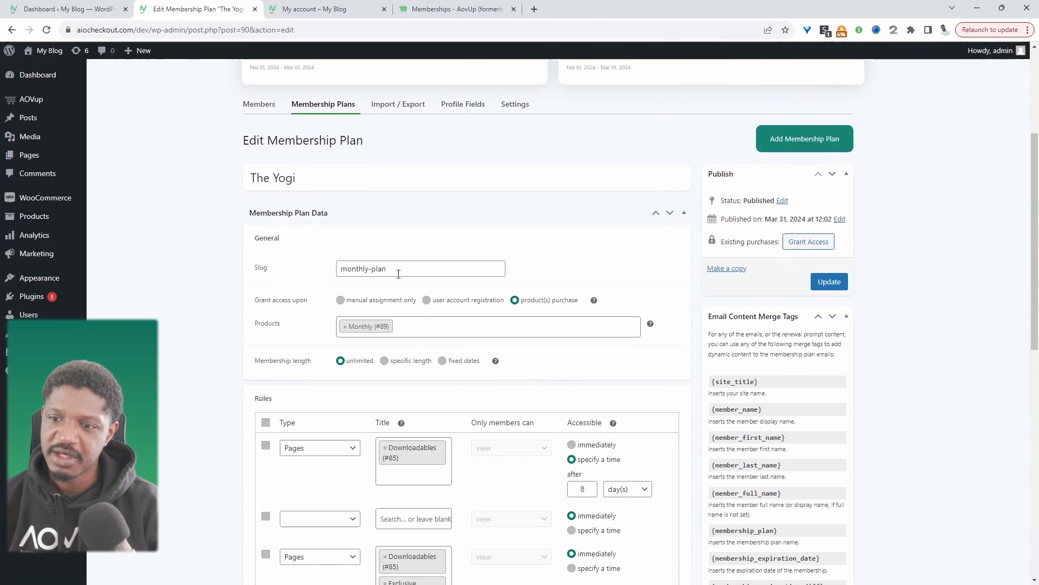
scroll(457, 341, "down", 2)
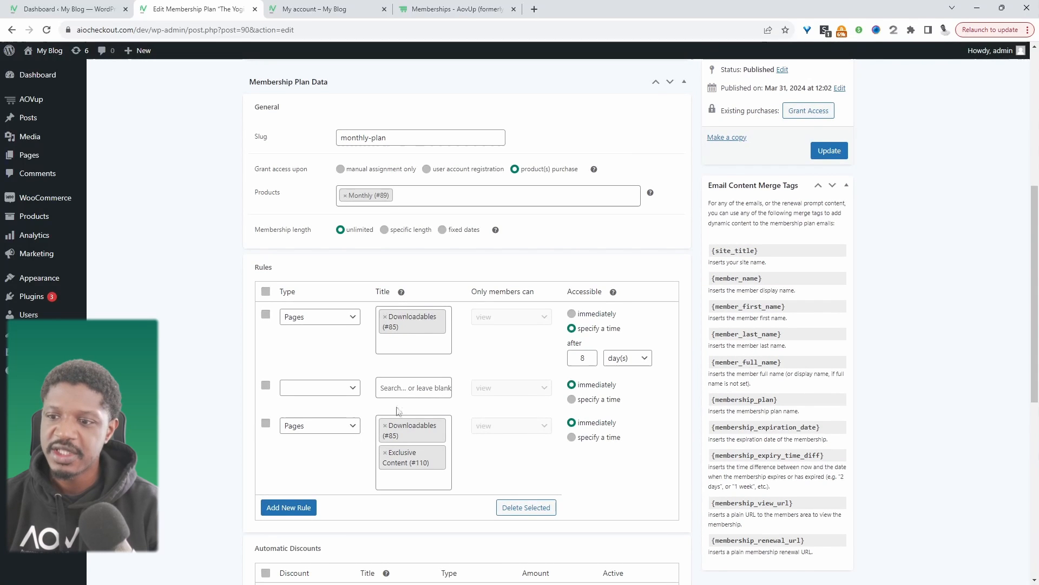
scroll(382, 357, "down", 2)
scroll(385, 342, "down", 2)
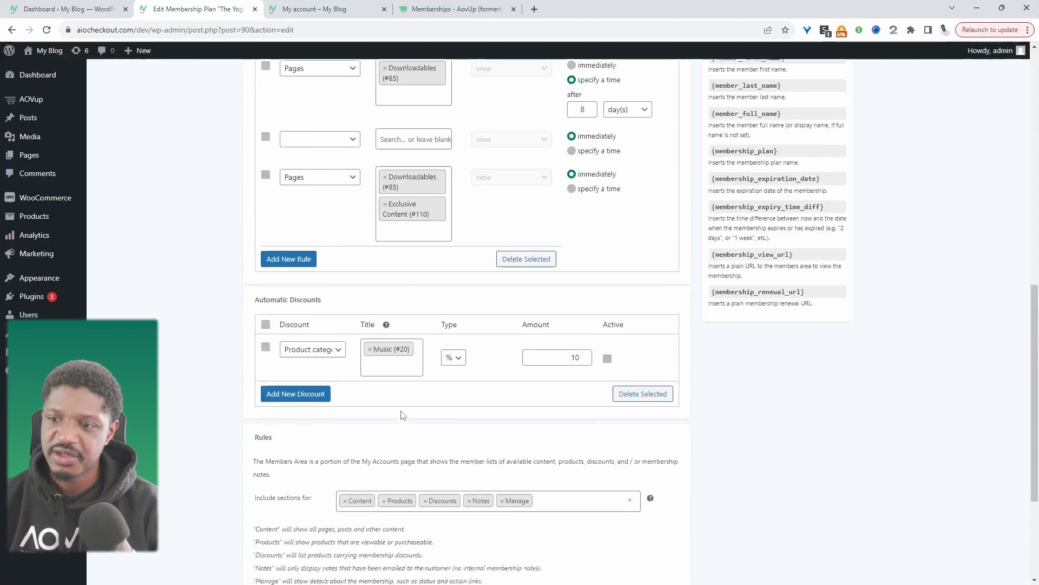
scroll(390, 349, "down", 2)
scroll(415, 337, "down", 2)
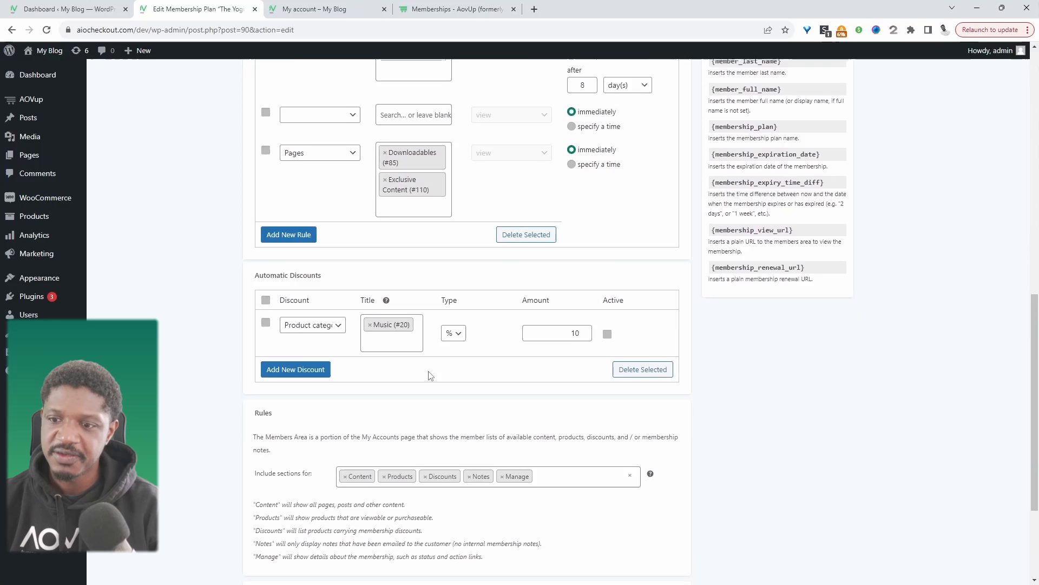
scroll(341, 358, "down", 2)
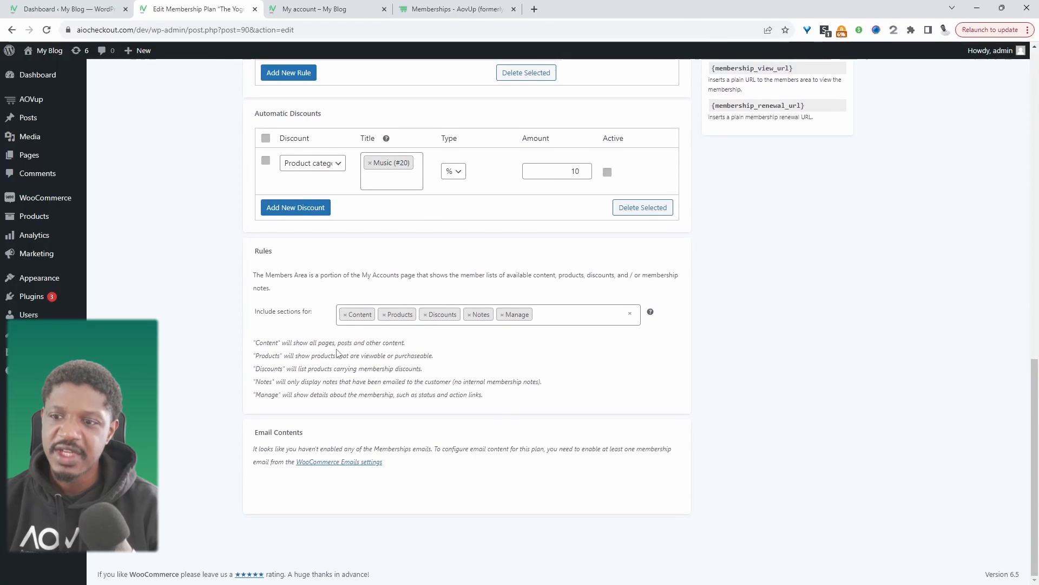
Remove Products from The Yogi's members-area sections and save the plan, confirming the blank-rule warning.
left_click(309, 9)
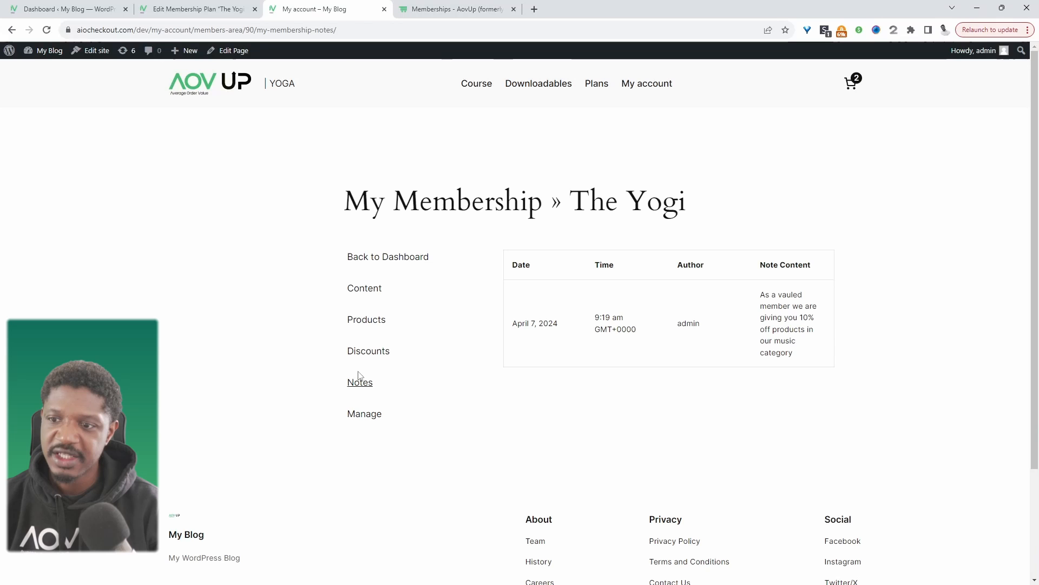
key("ctrl+shift+Tab")
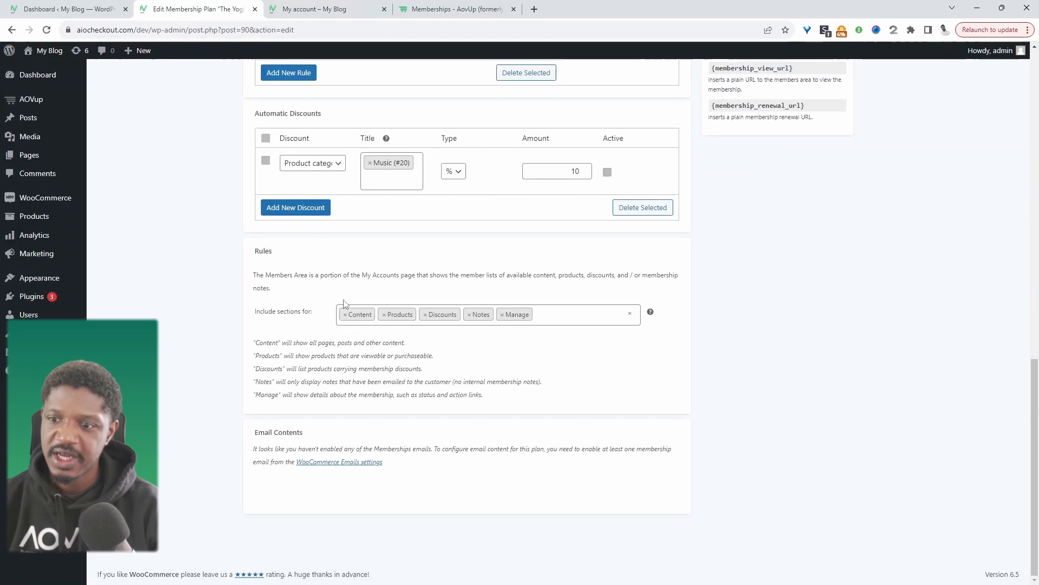
left_click(384, 314)
left_click(784, 334)
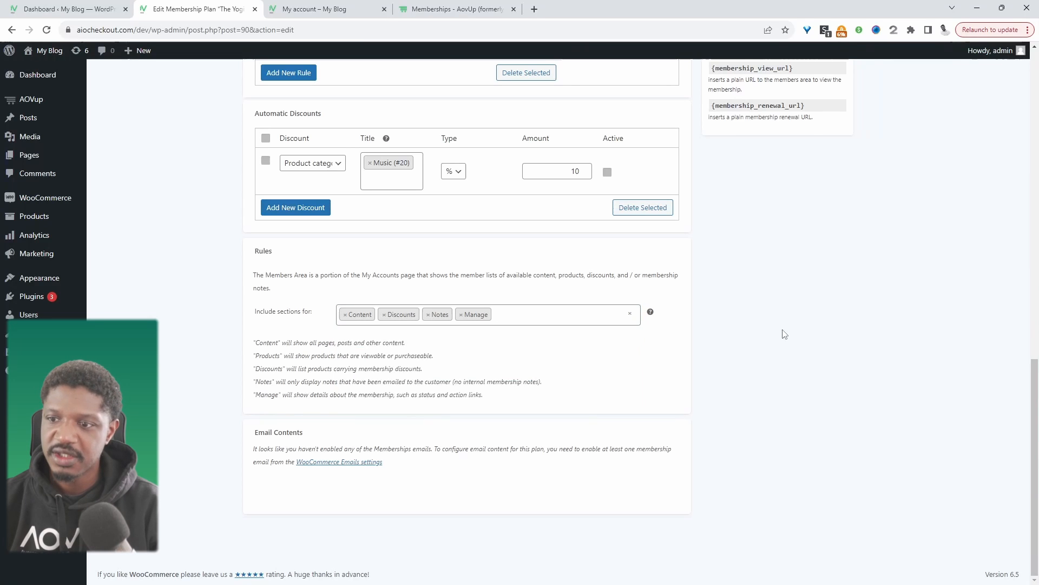
scroll(784, 334, "up", 10)
left_click(829, 490)
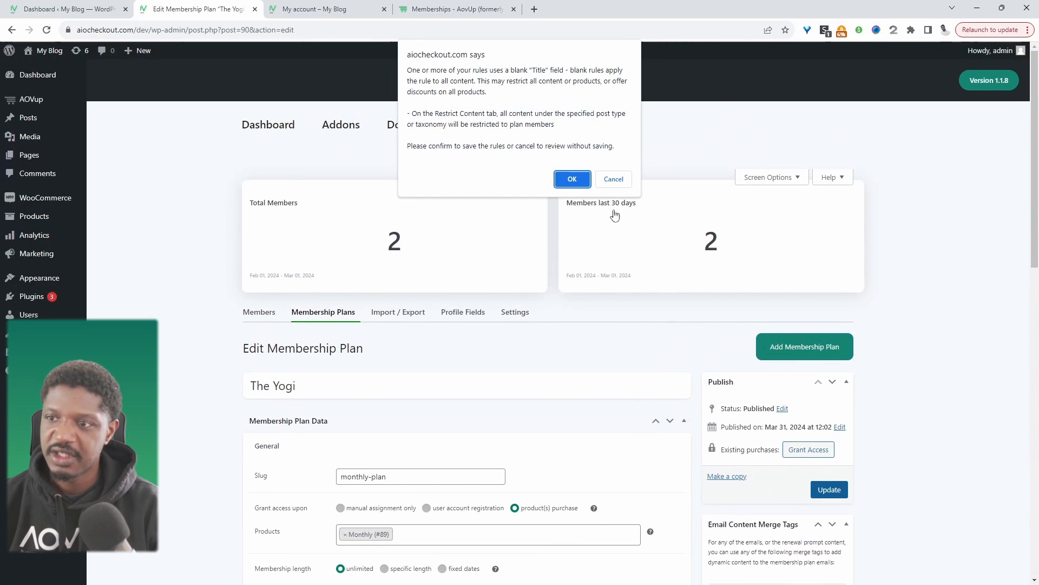
left_click(571, 179)
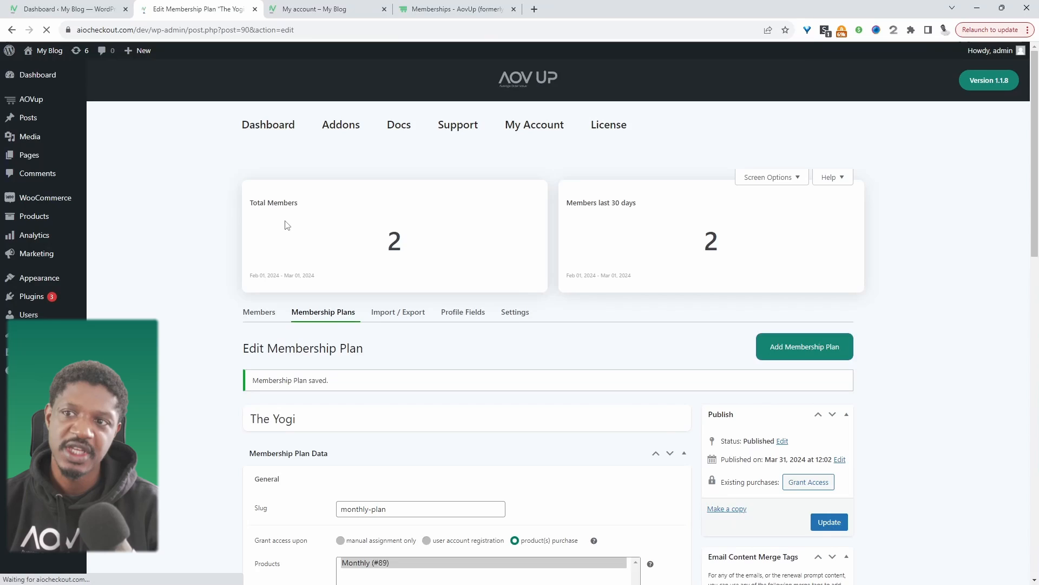
Reload the member's notes page to check the updated sections, then visit the site's front page.
key("ctrl+Tab")
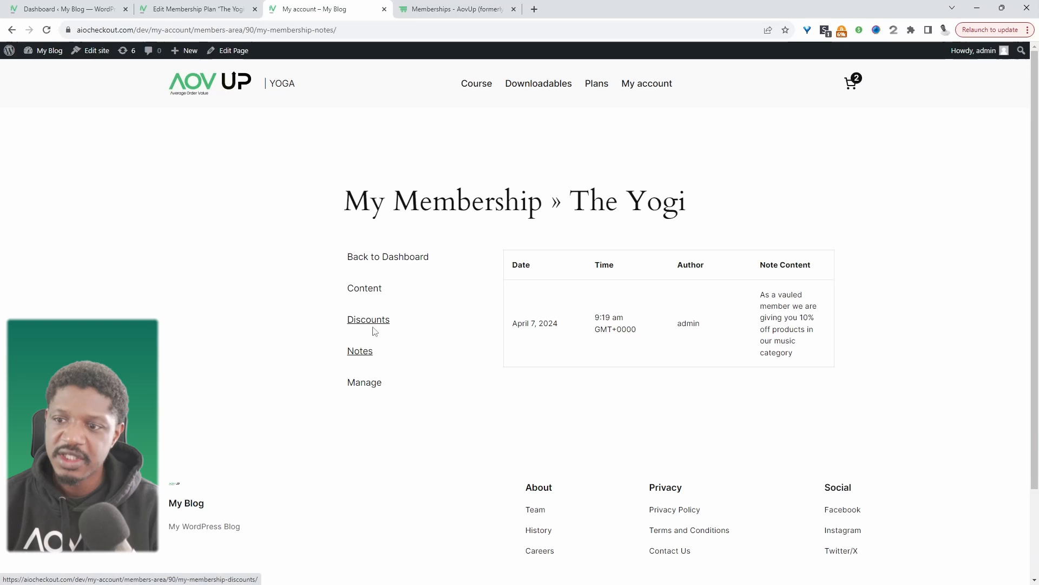
left_click(360, 351)
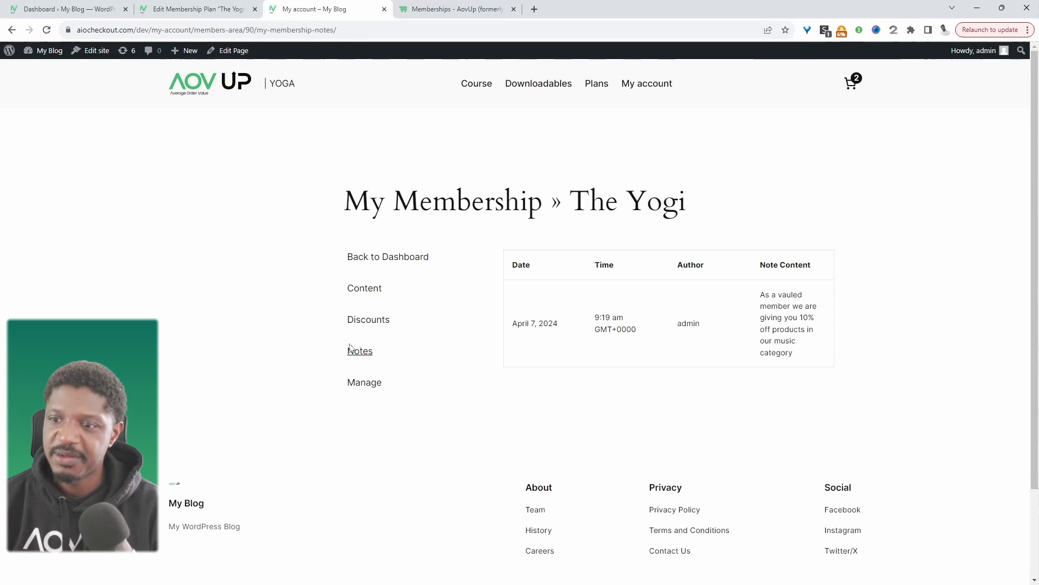
key("ctrl+shift+Tab")
scroll(969, 377, "down", 5)
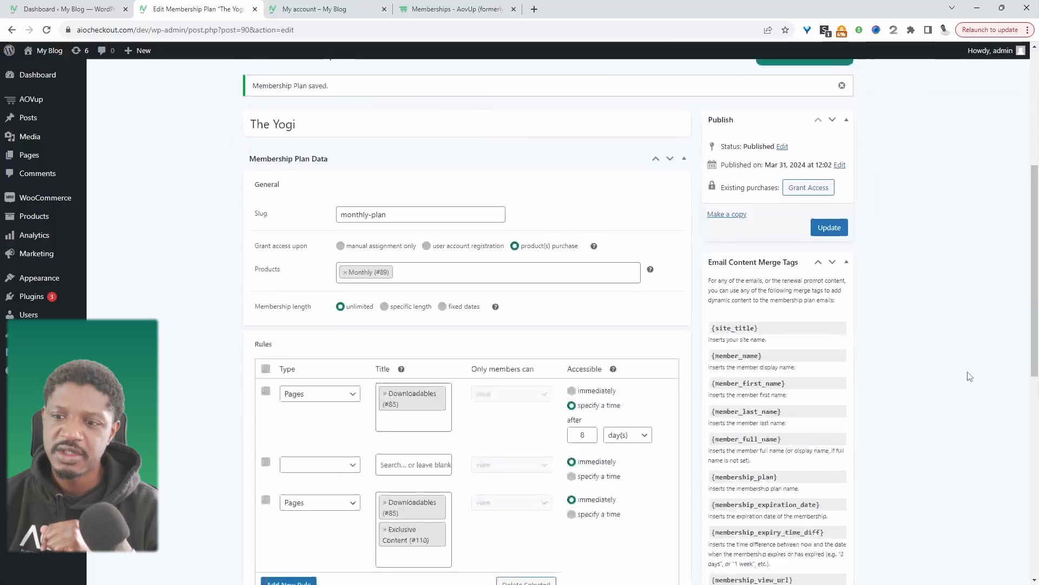
scroll(969, 377, "down", 2)
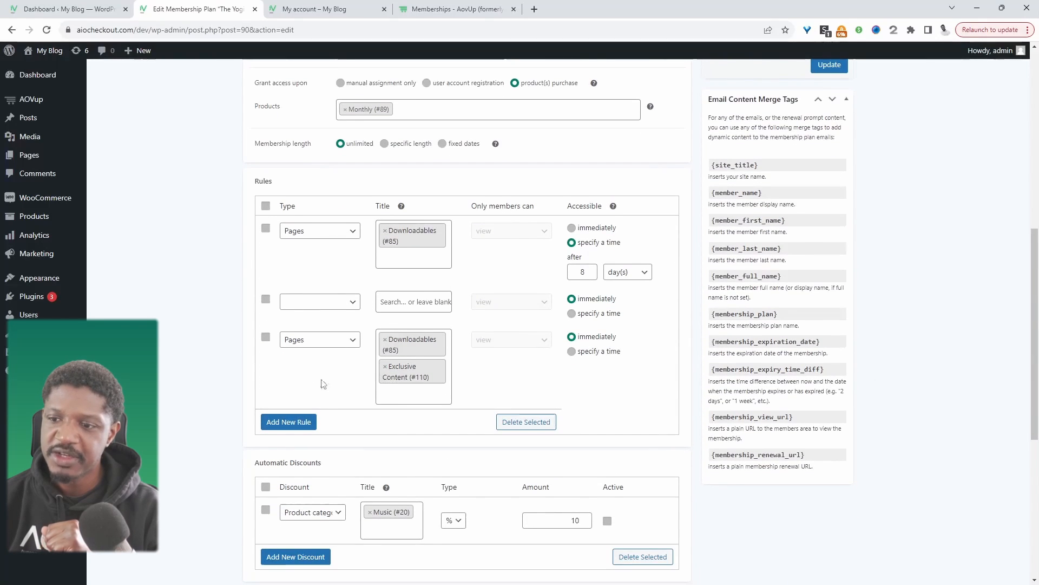
scroll(488, 416, "up", 10)
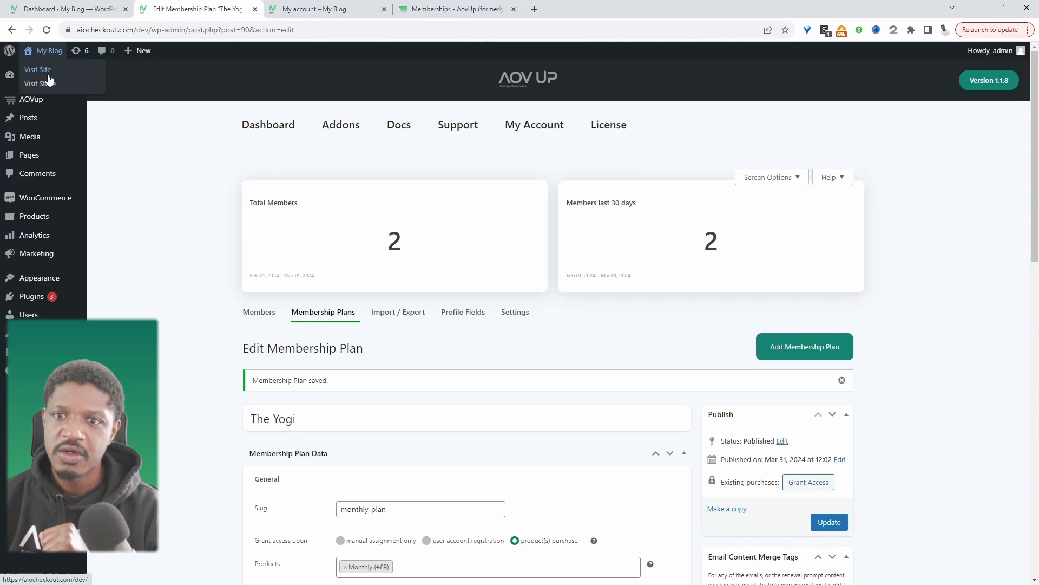
left_click(50, 77, "ctrl")
Go to the Plans page with its Monthly and Lifetime pricing cards.
left_click(325, 9)
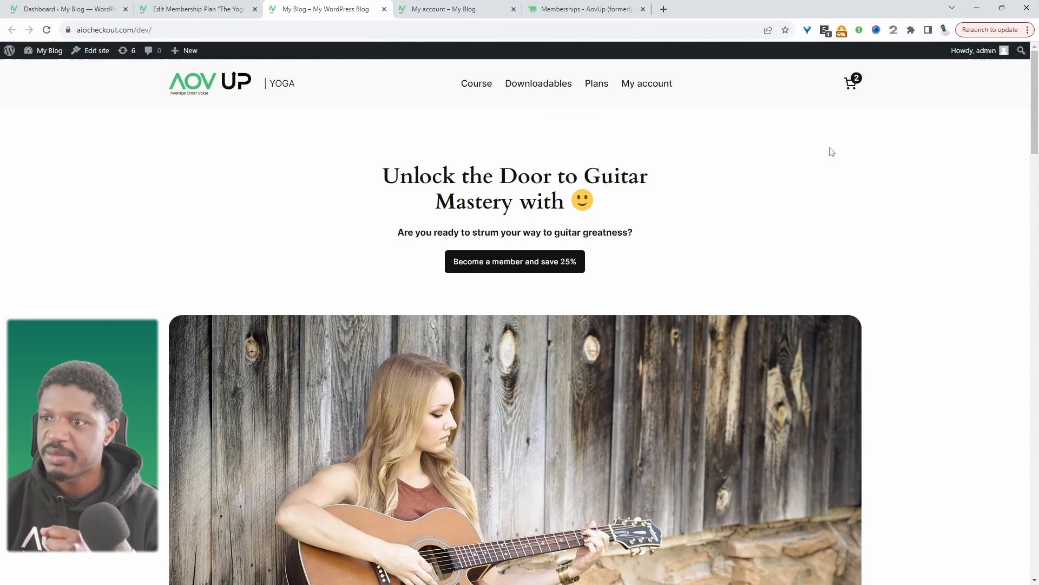
left_click(597, 83)
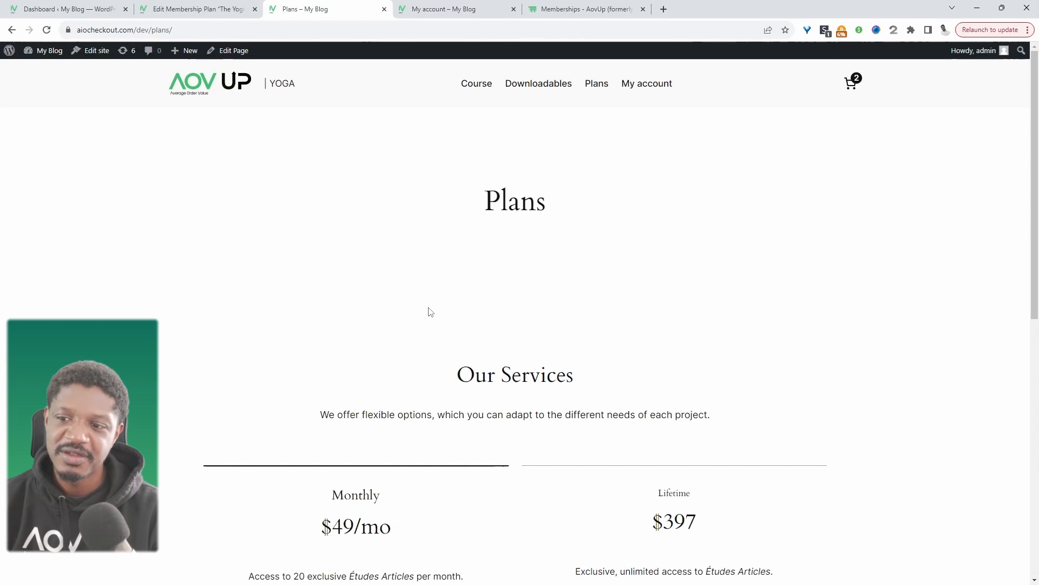
scroll(430, 313, "down", 2)
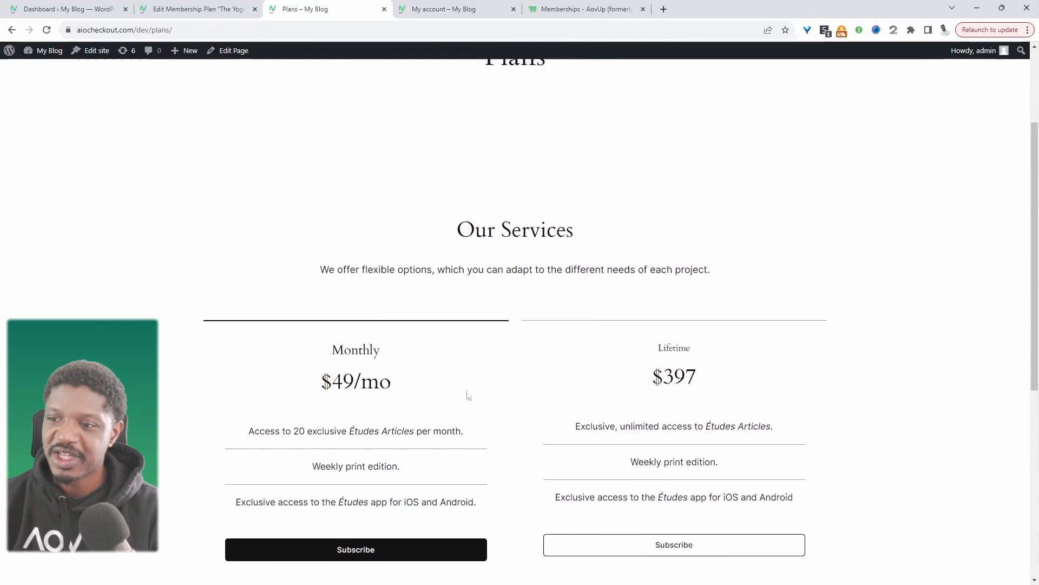
scroll(471, 390, "down", 1)
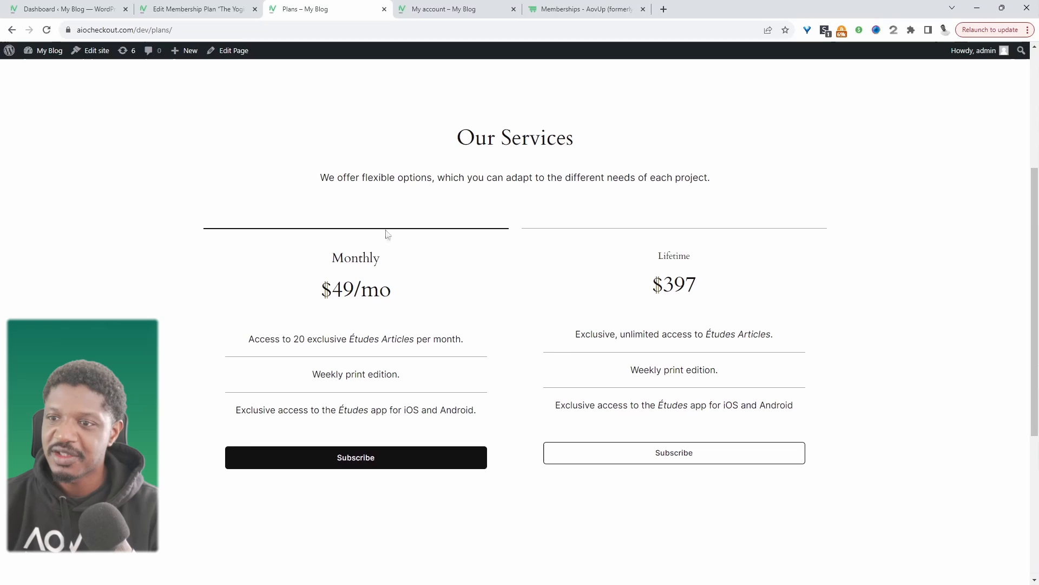
scroll(406, 407, "up", 2)
scroll(325, 163, "up", 1)
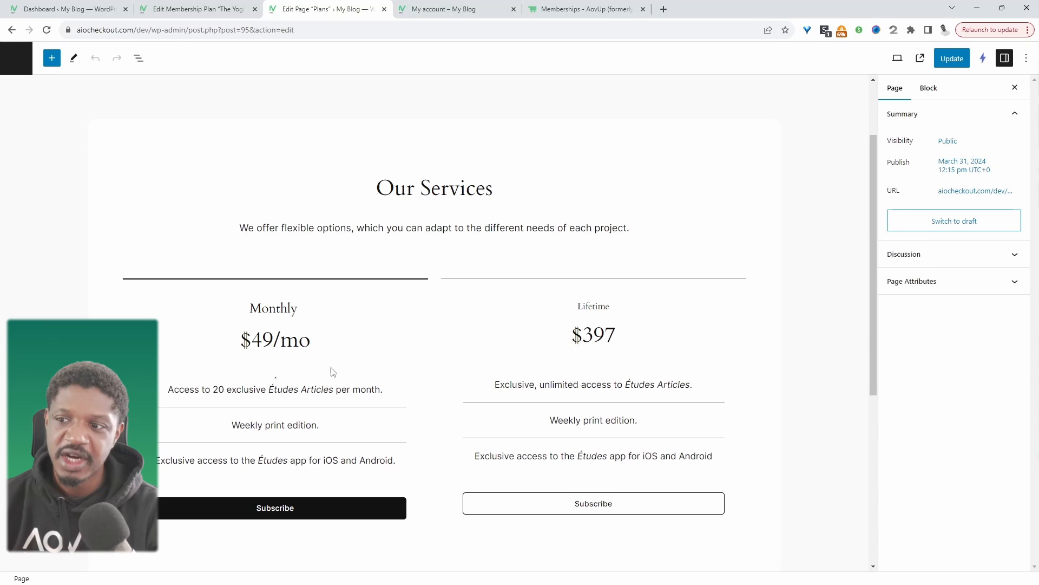
scroll(630, 331, "down", 4)
scroll(438, 406, "down", 3)
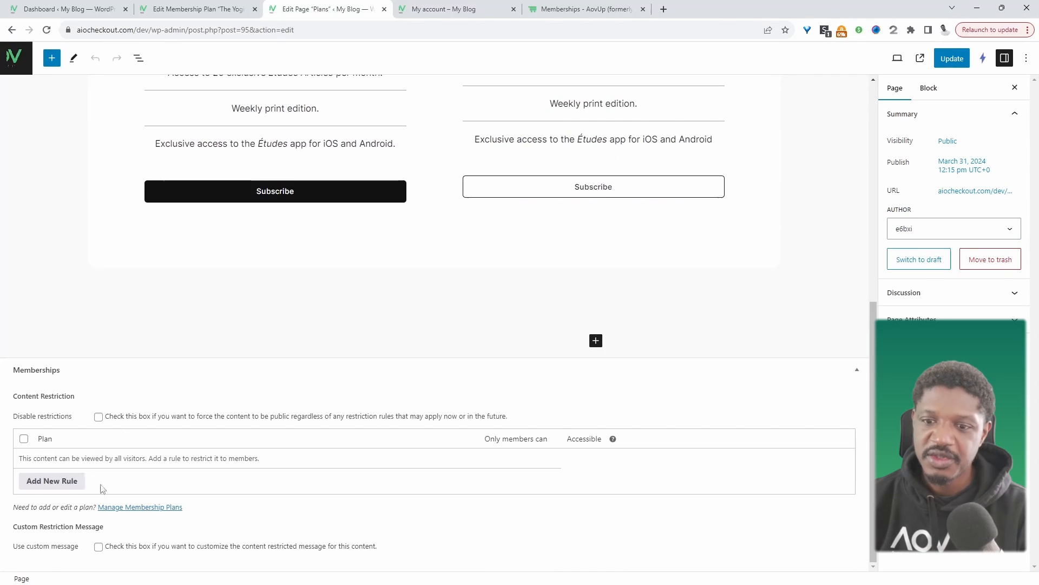
Add a restriction rule for The Yogi (#90) with view access immediately on the Plans page.
left_click(52, 481)
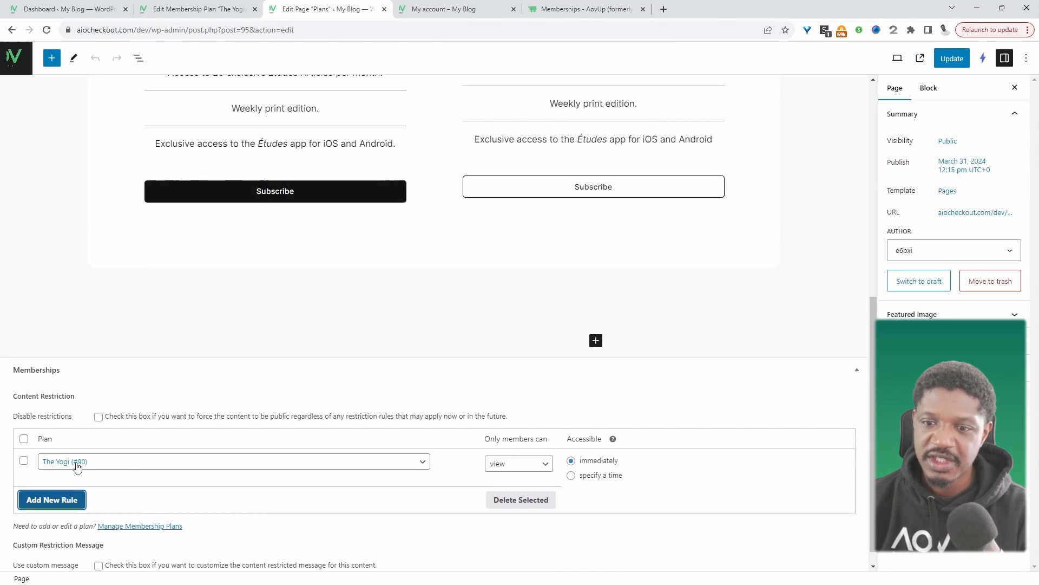
left_click(118, 463)
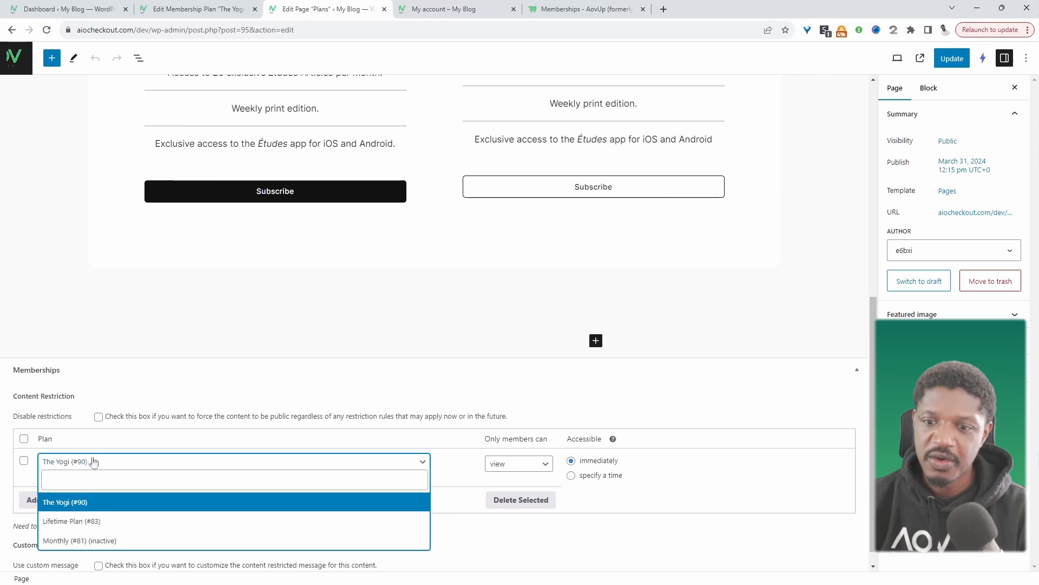
left_click(93, 502)
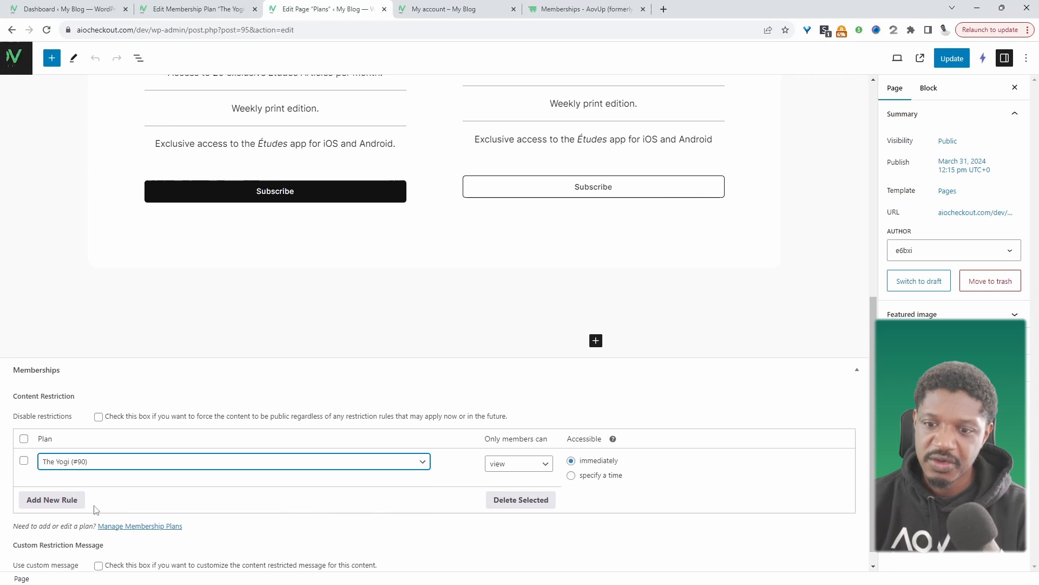
left_click(519, 463)
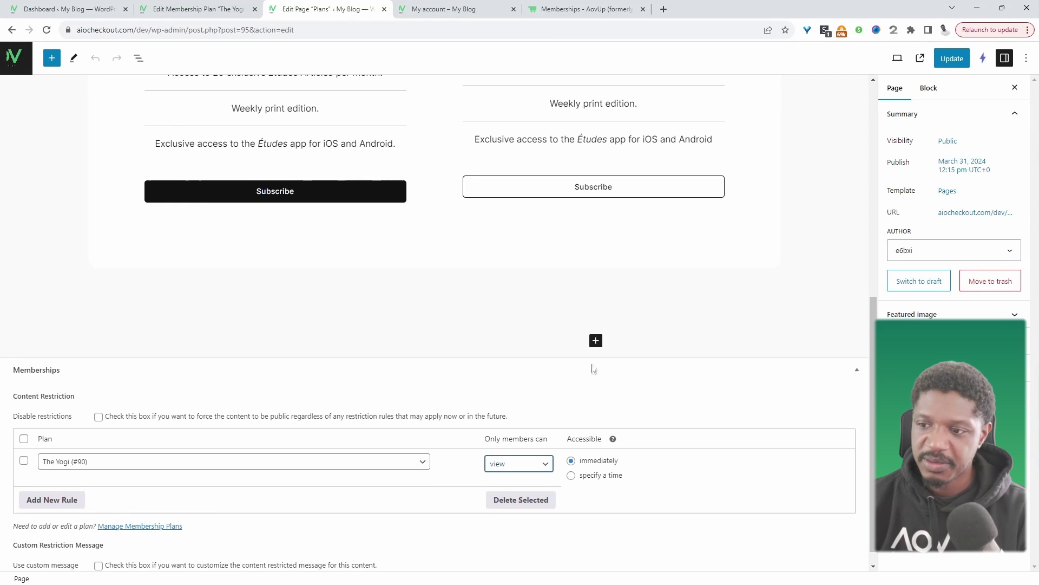
left_click(578, 277)
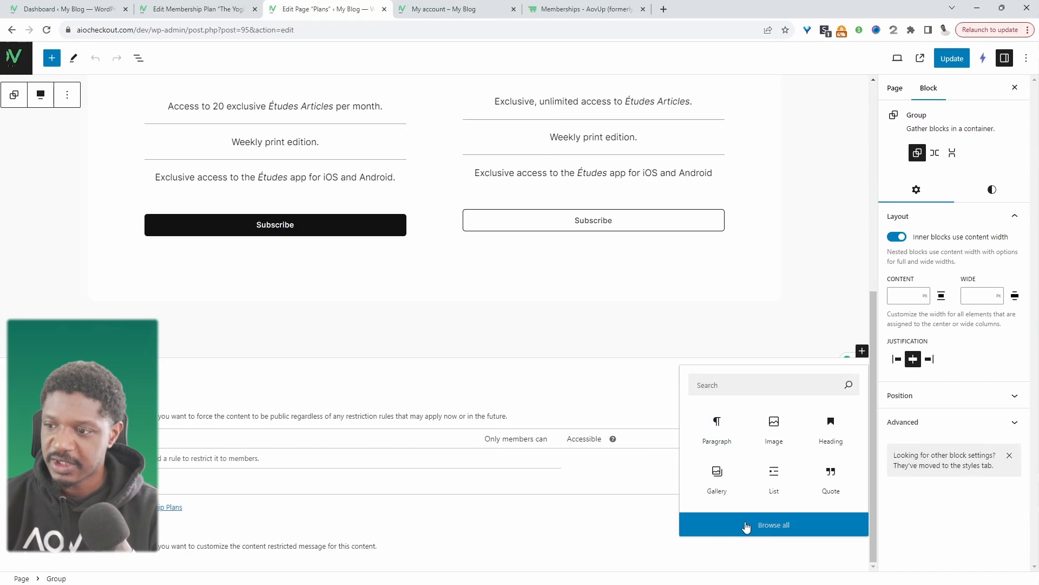
scroll(97, 244, "down", 5)
scroll(98, 244, "down", 5)
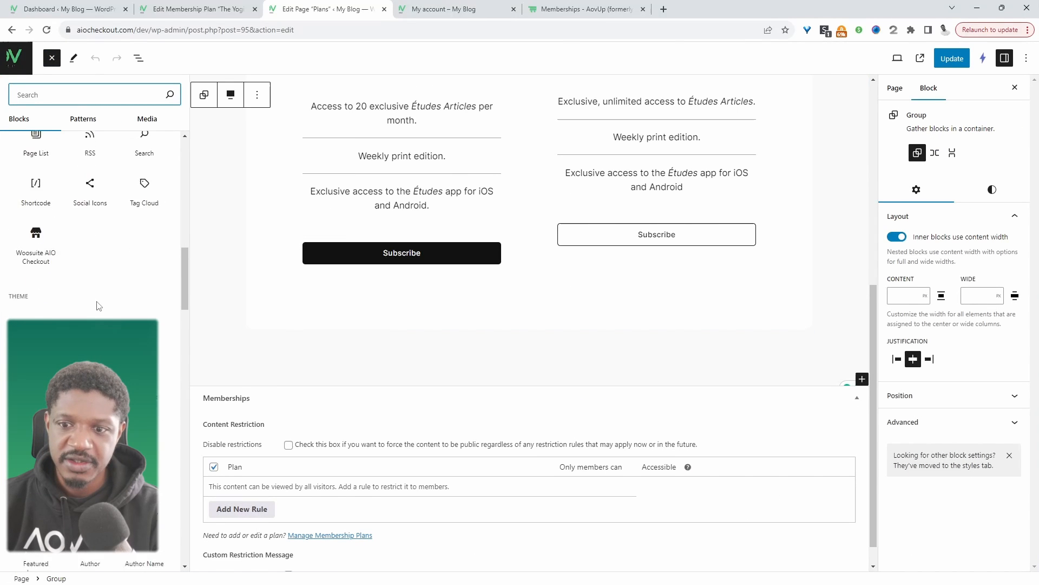
scroll(96, 302, "down", 5)
Add a Member Content block below the pricing restricted to The Yogi, insert a yoga image, update and view the page.
mouse_move(35, 252)
left_mouse_down()
mouse_move(449, 295)
mouse_move(451, 334)
left_mouse_up()
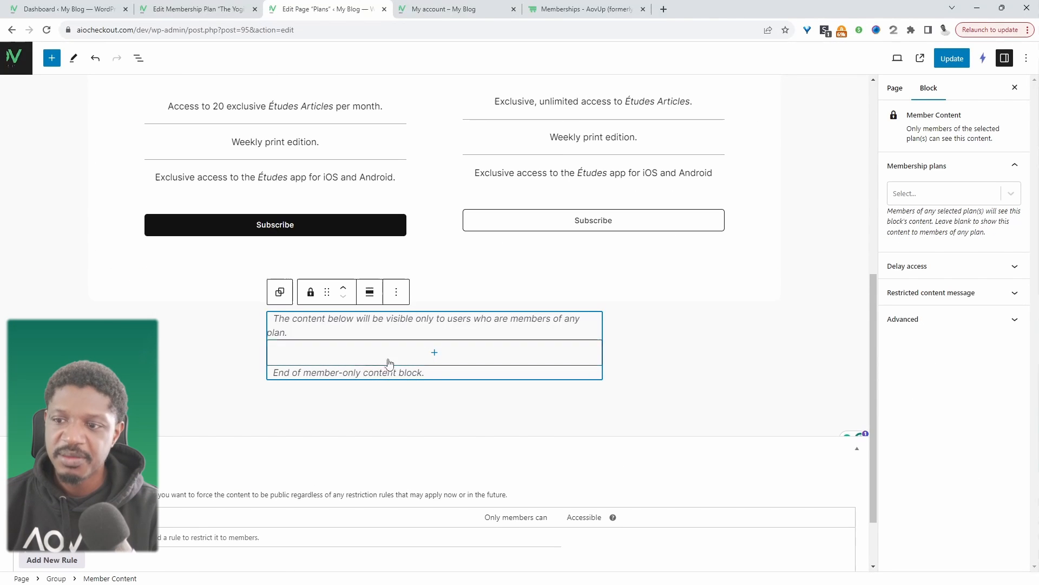
left_click(936, 194)
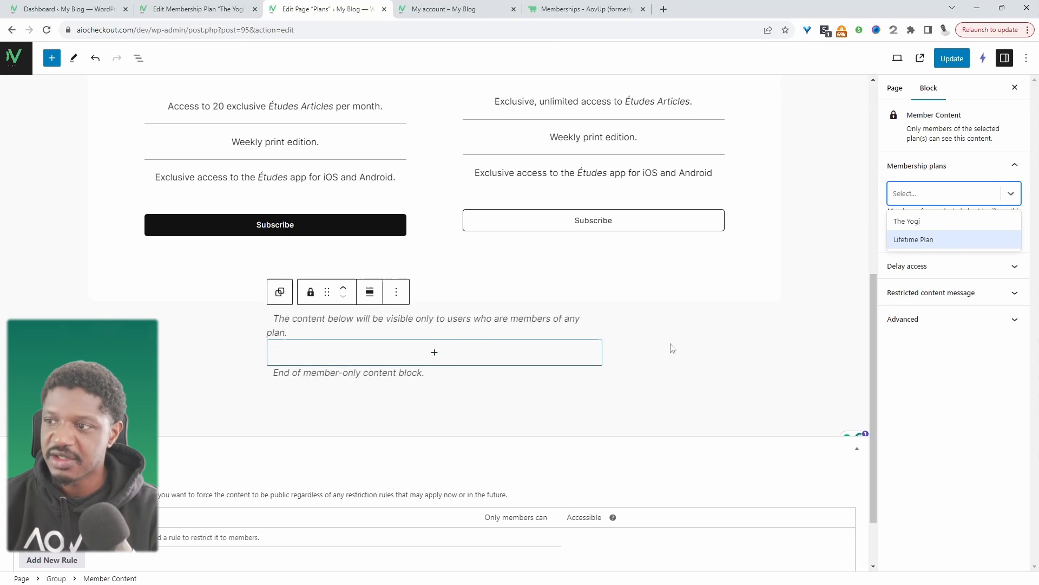
left_click(934, 221)
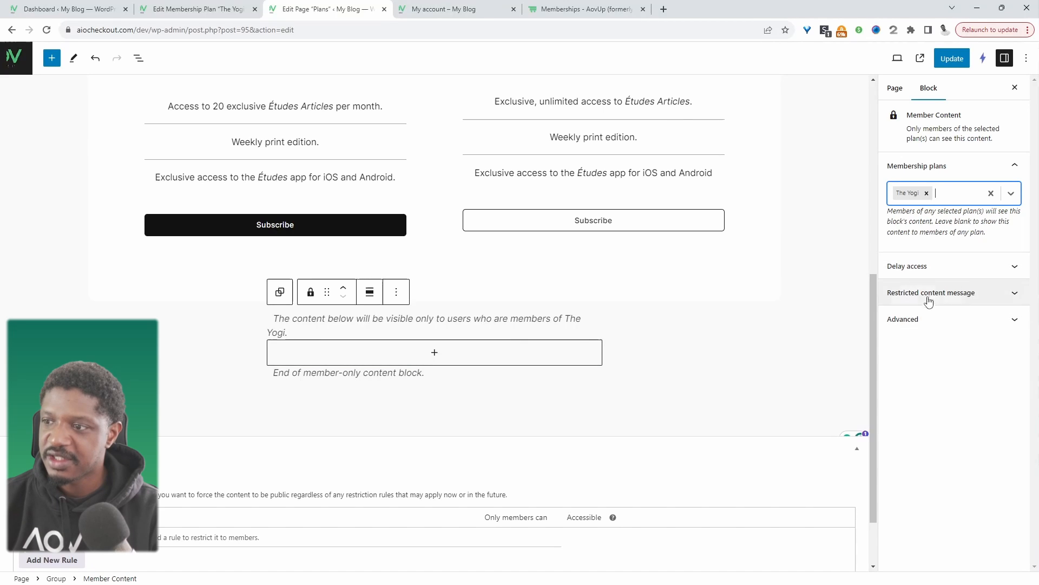
left_click(435, 353)
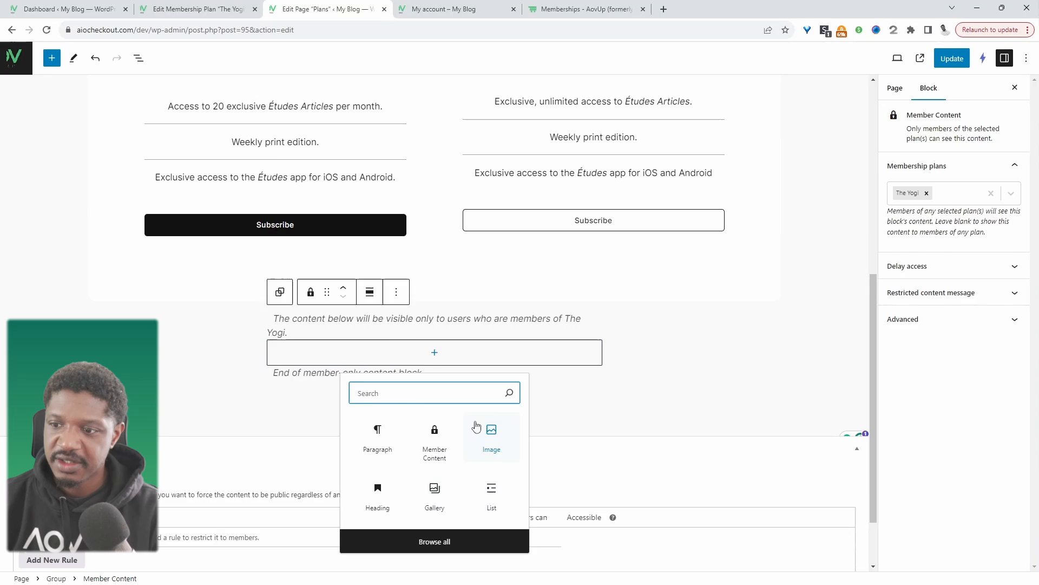
left_click(488, 434)
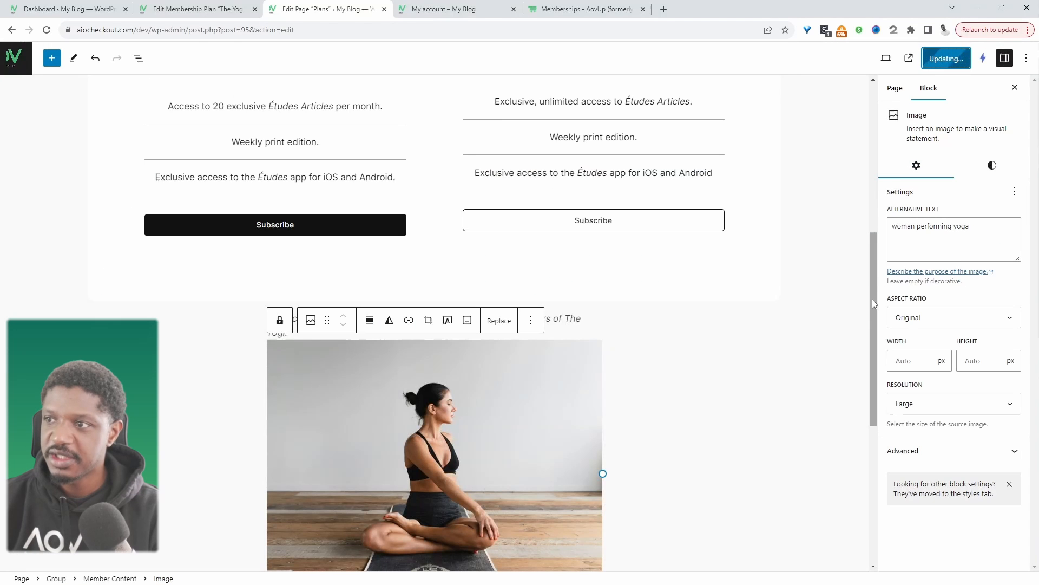
left_click(920, 58)
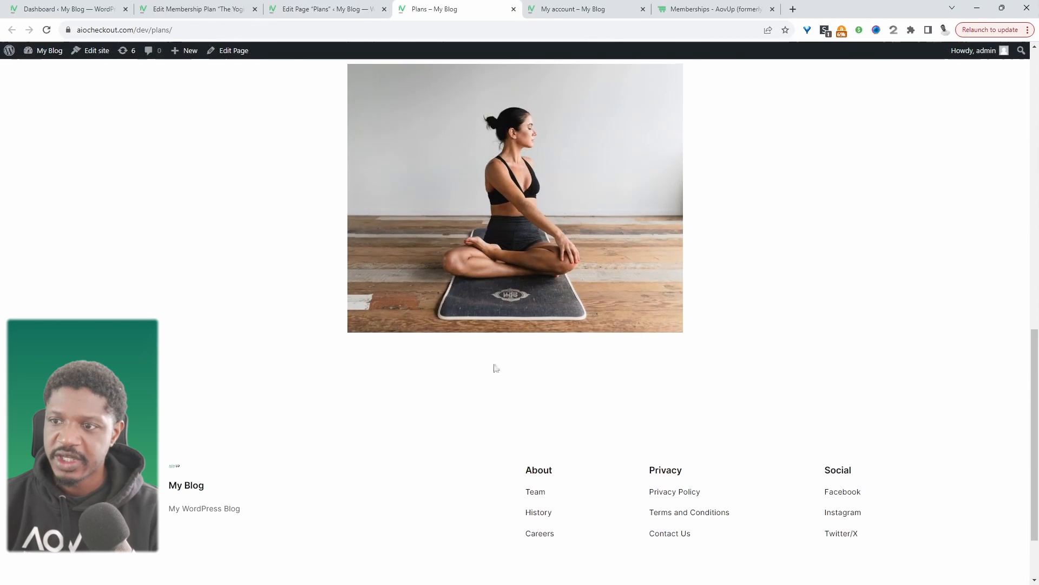
scroll(462, 412, "up", 2)
scroll(462, 413, "up", 2)
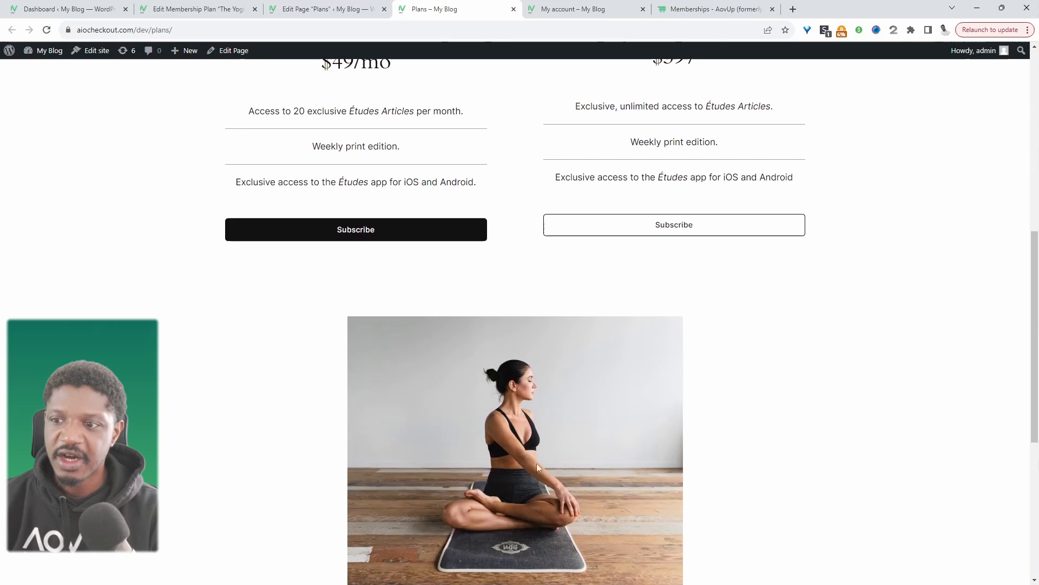
left_click(327, 31)
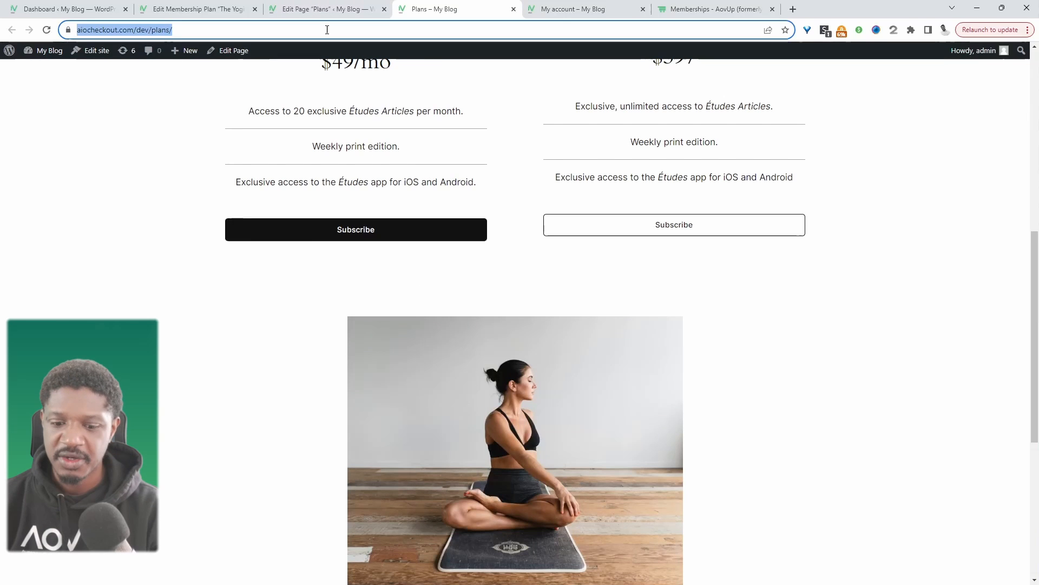
Copy the Plans page URL and load it logged out in an incognito window.
key("ctrl+c")
key("alt+Tab")
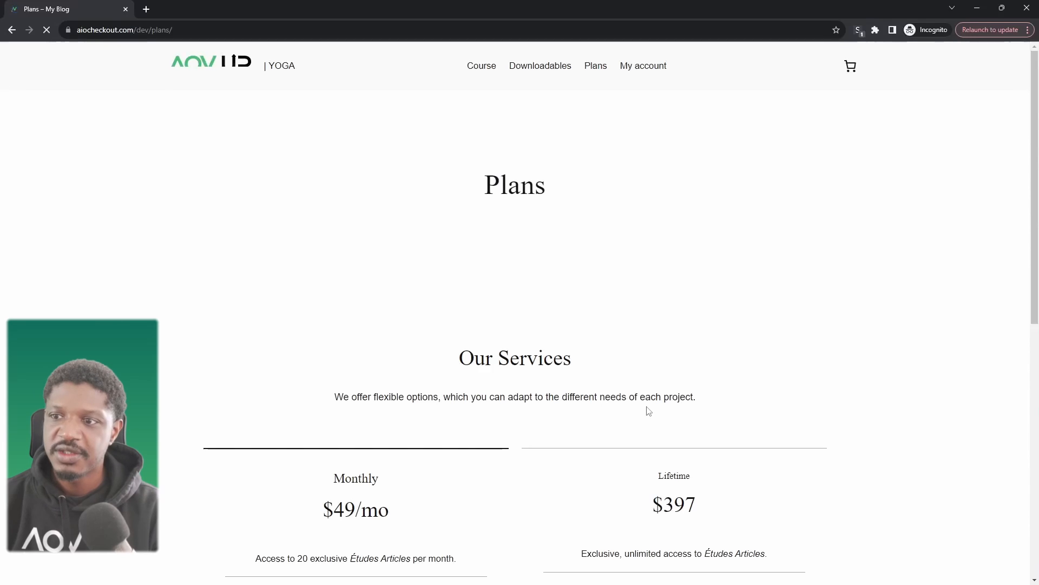
scroll(317, 401, "down", 3)
scroll(316, 401, "down", 3)
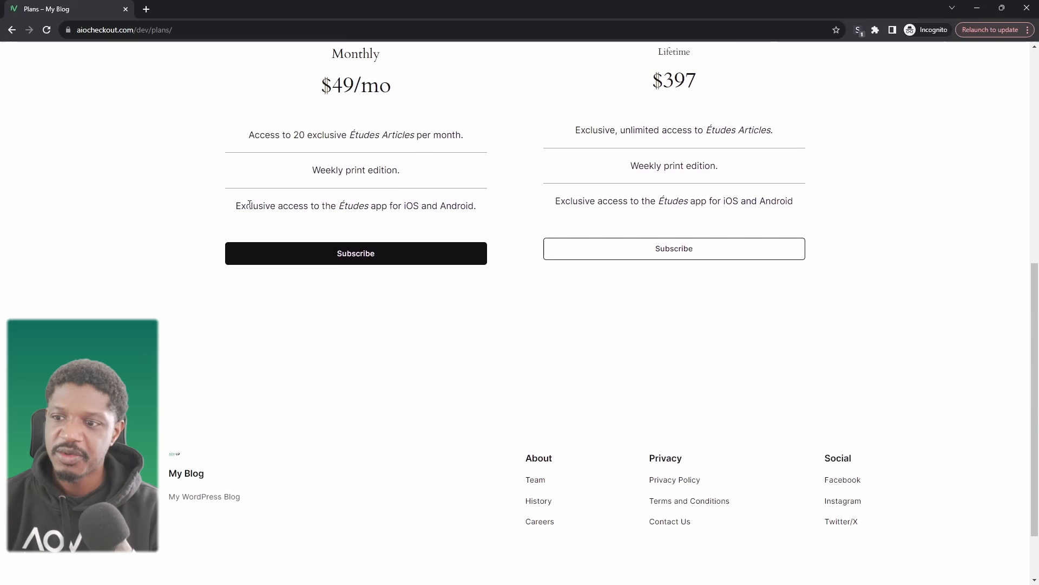